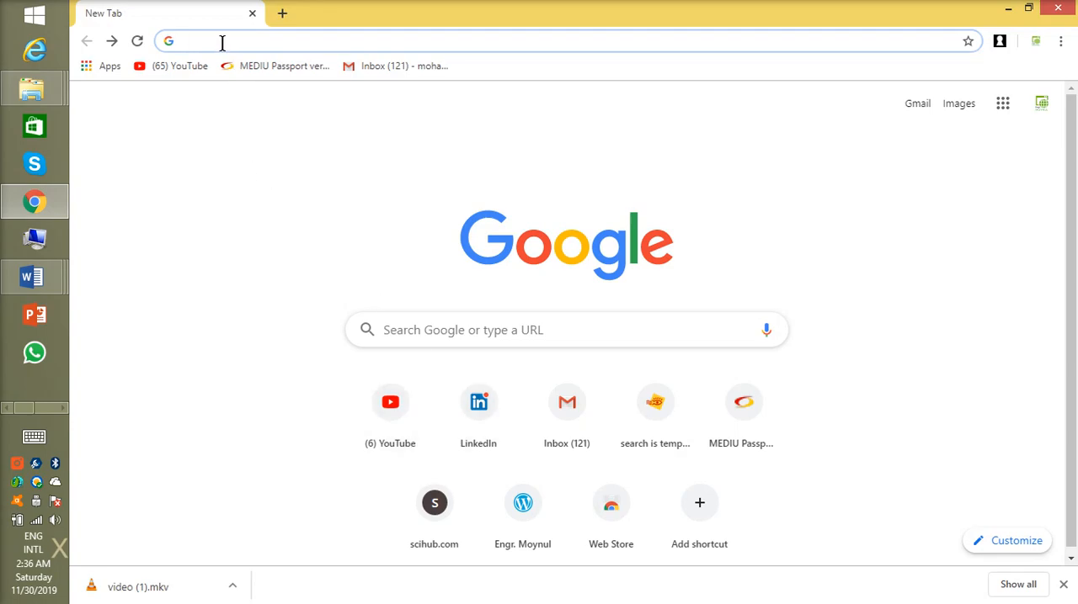
Step: Search Google for panzoid and open the Panzoid website from the results
text(panzoid)
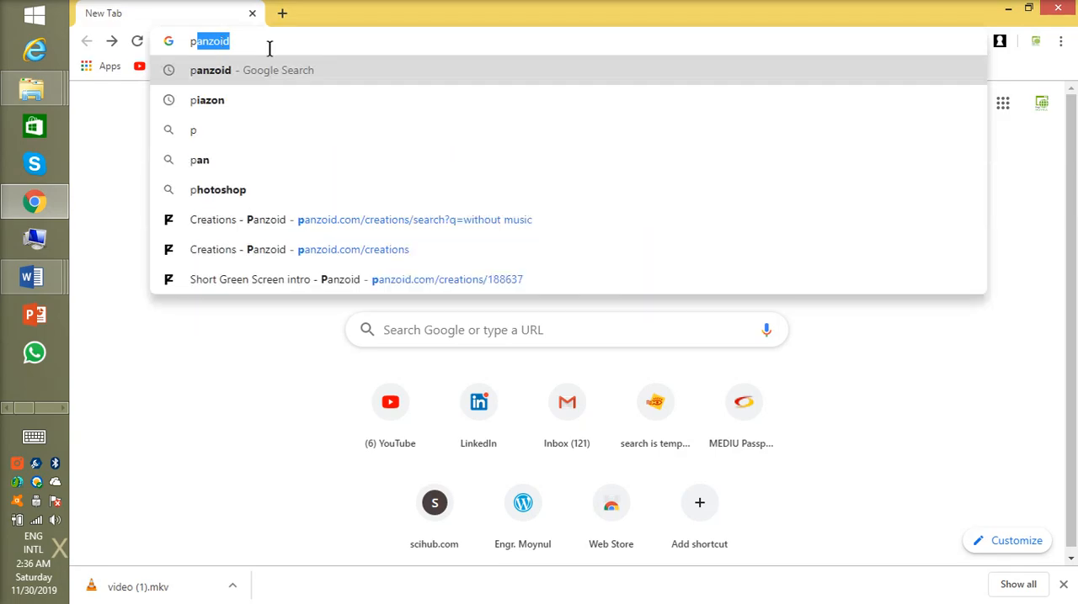
key(Return)
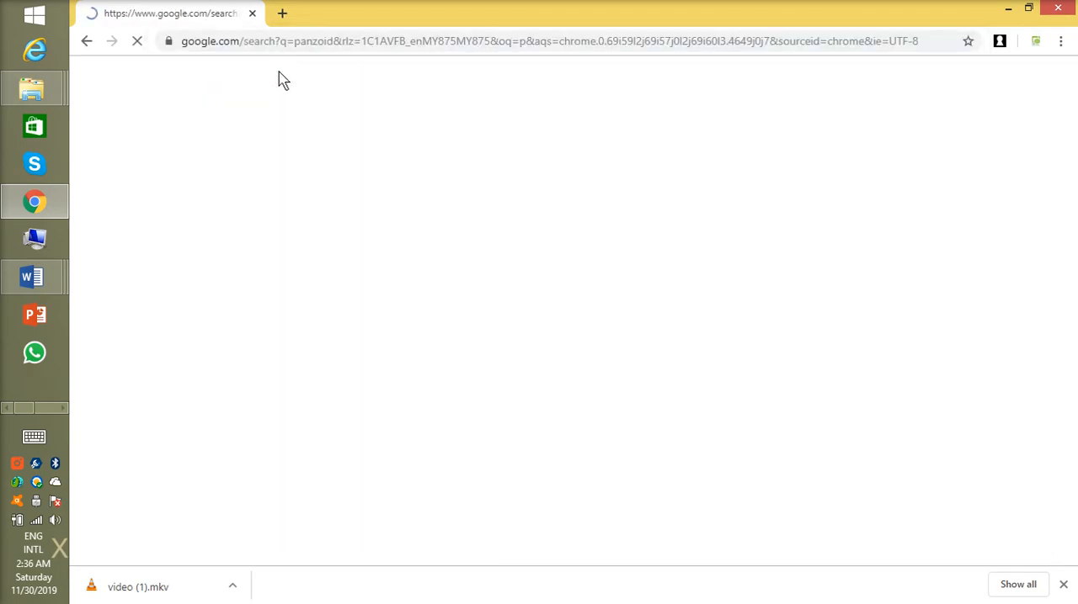
click(211, 207)
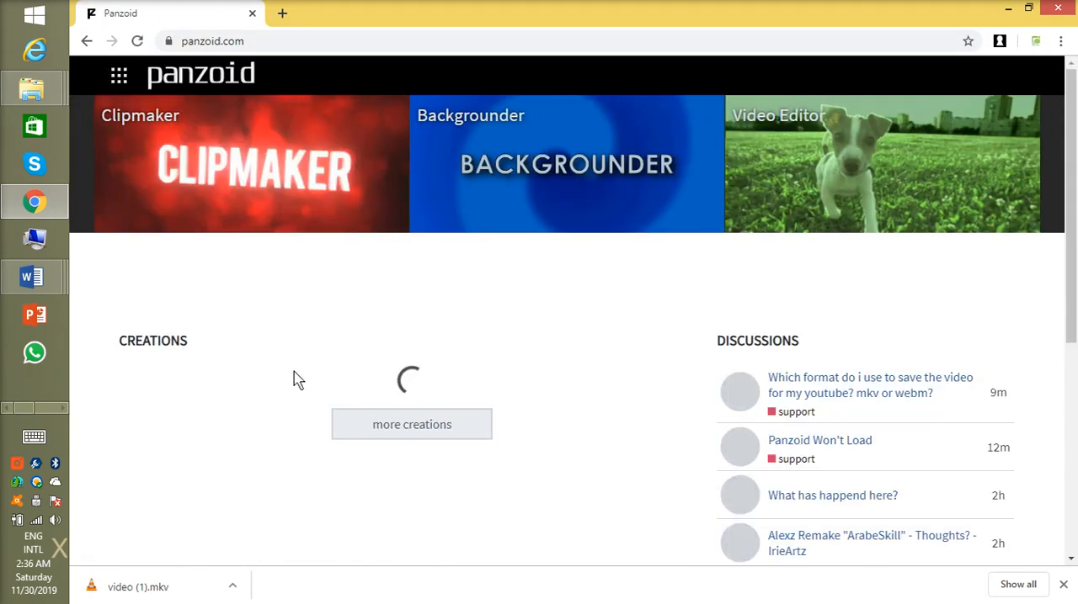
Step: Open the full gallery of creations from the Panzoid home page
scroll(429, 345, down, 10)
scroll(429, 346, down, 3)
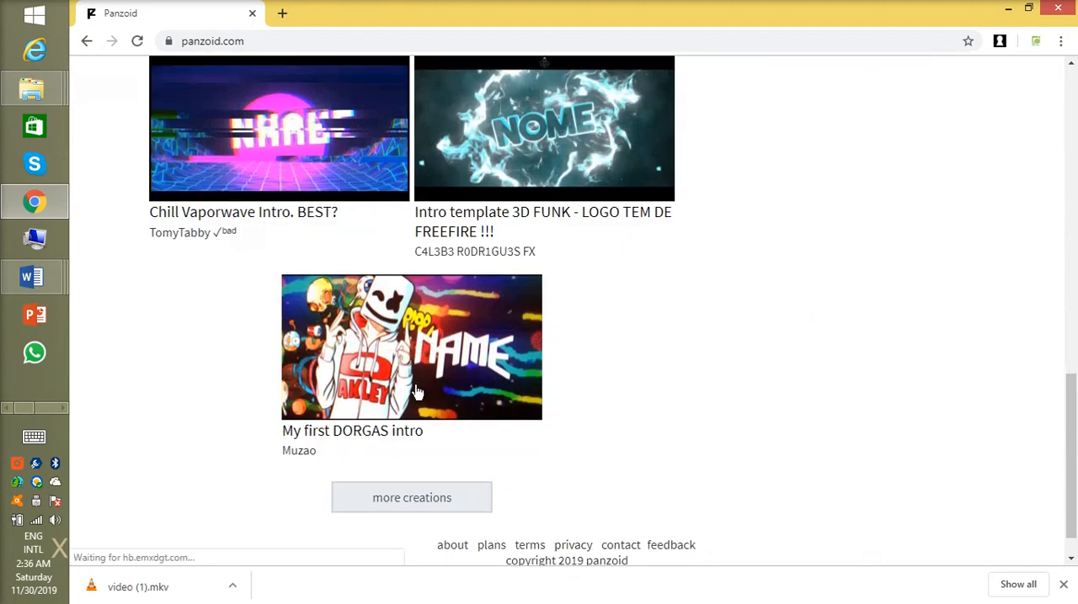
click(429, 469)
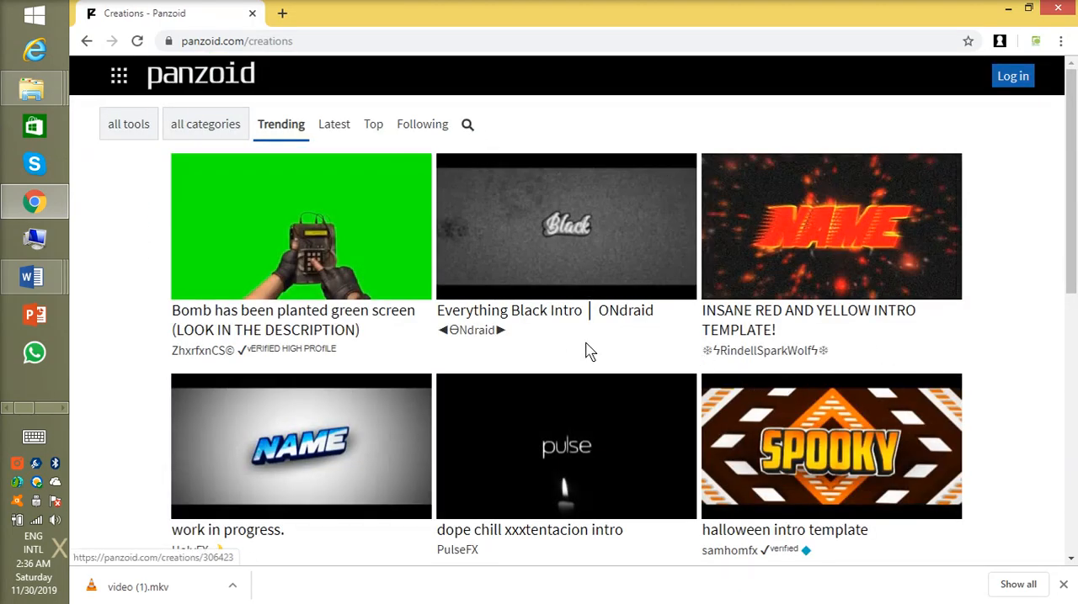
Step: Search the Panzoid creations for "without music"
scroll(587, 351, down, 12)
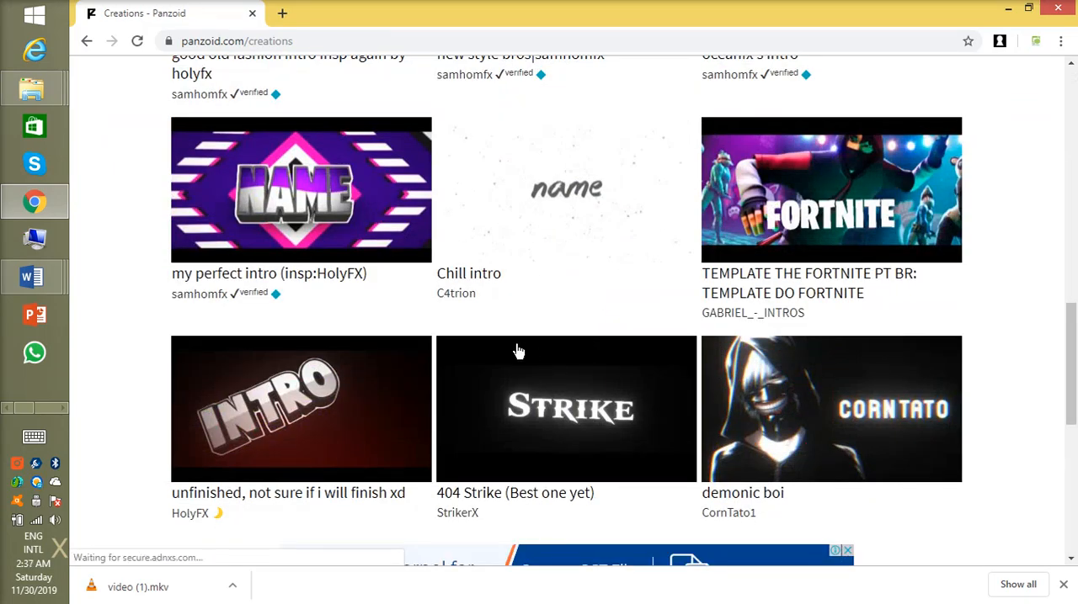
scroll(514, 351, up, 12)
click(468, 125)
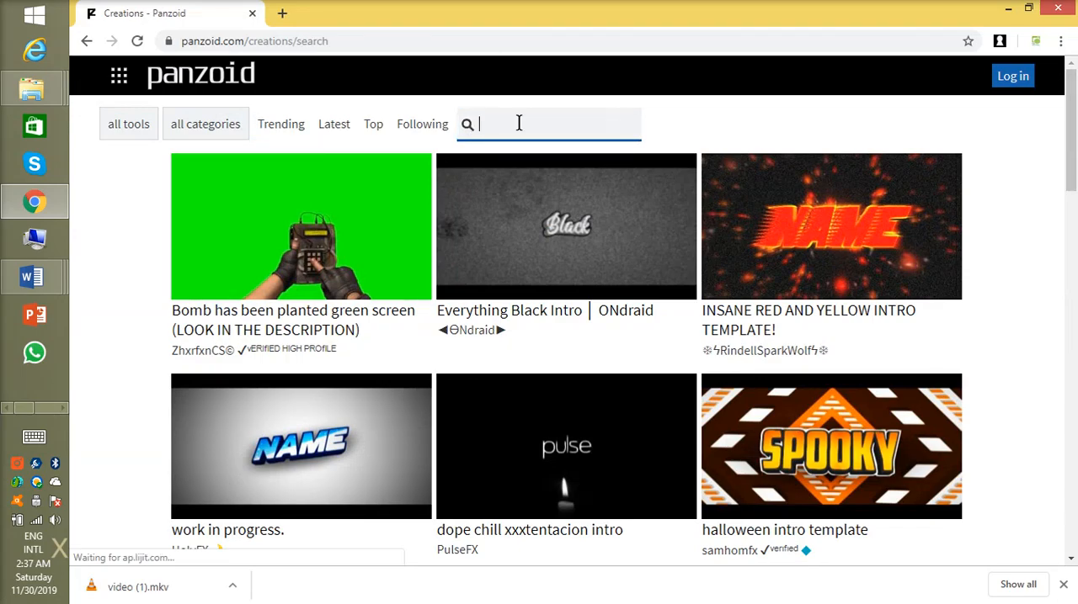
text(without mu)
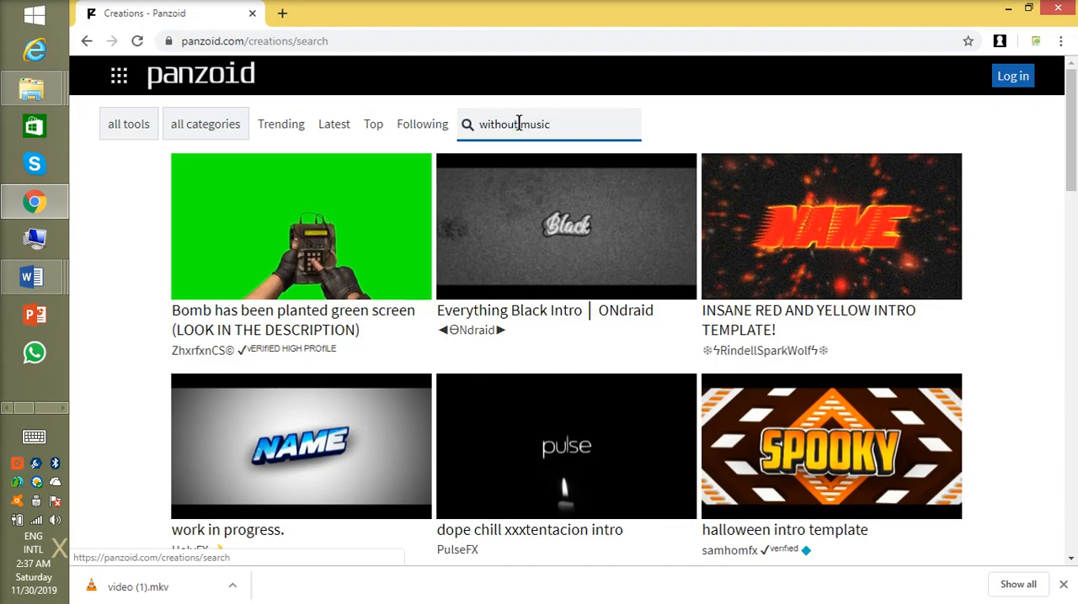
text(sic)
key(Return)
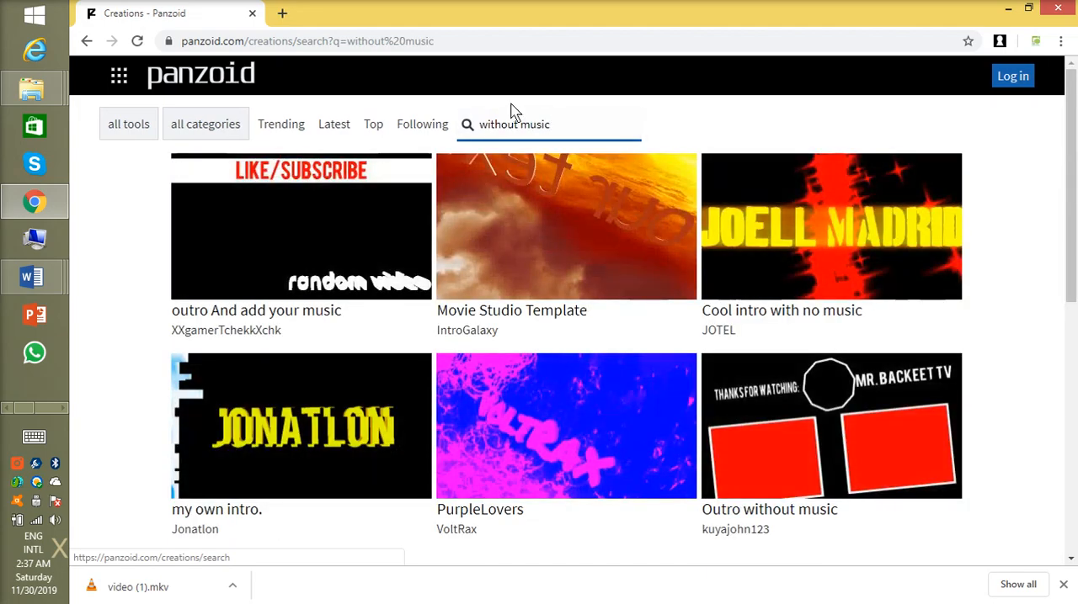
Step: Find the "2D intro (No Music)" template in the results and open it in Clipmaker
scroll(497, 330, down, 5)
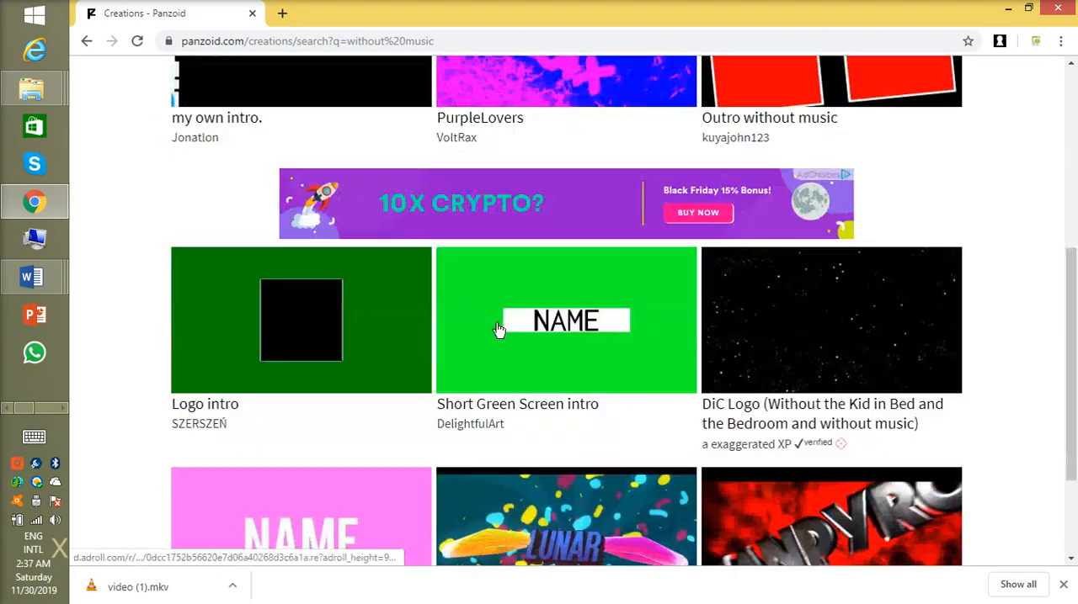
scroll(497, 330, down, 2)
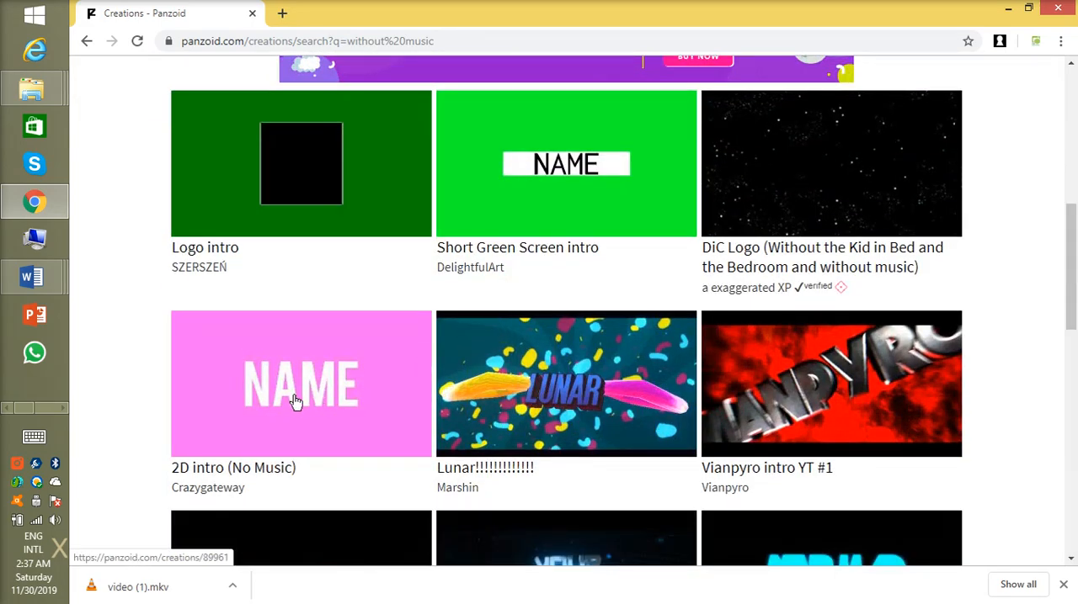
click(323, 381)
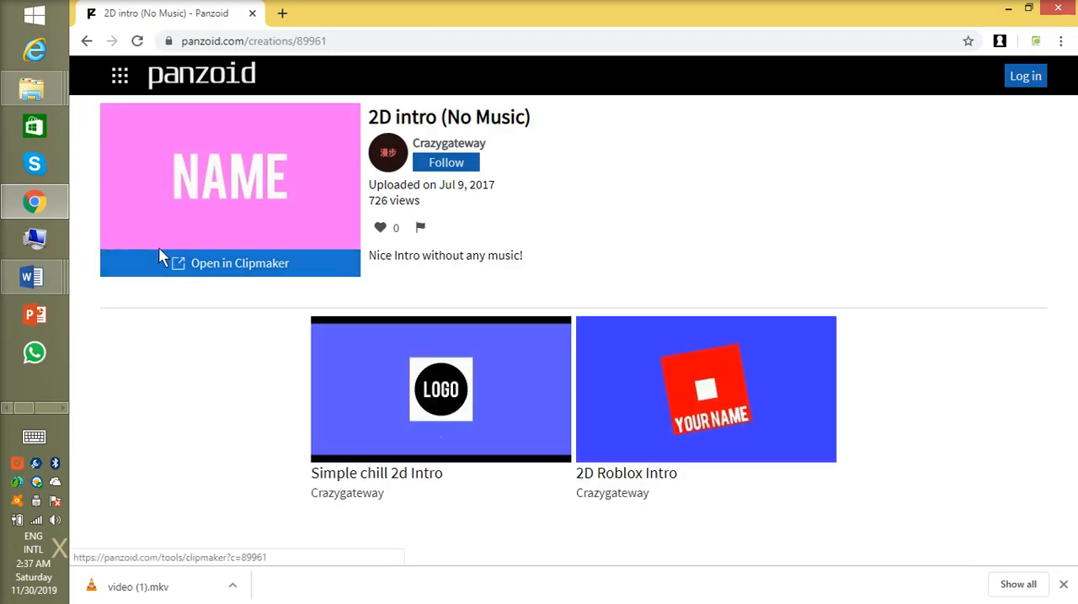
click(233, 271)
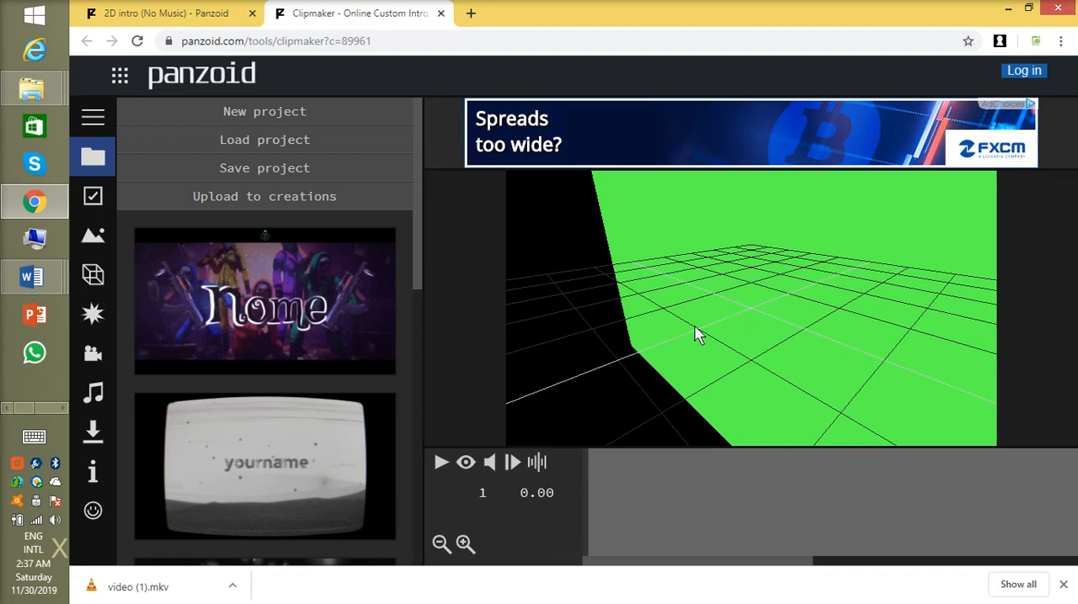
Step: Switch the viewport to the camera view and play the intro animation, pausing it while the NAME text is on screen
click(466, 463)
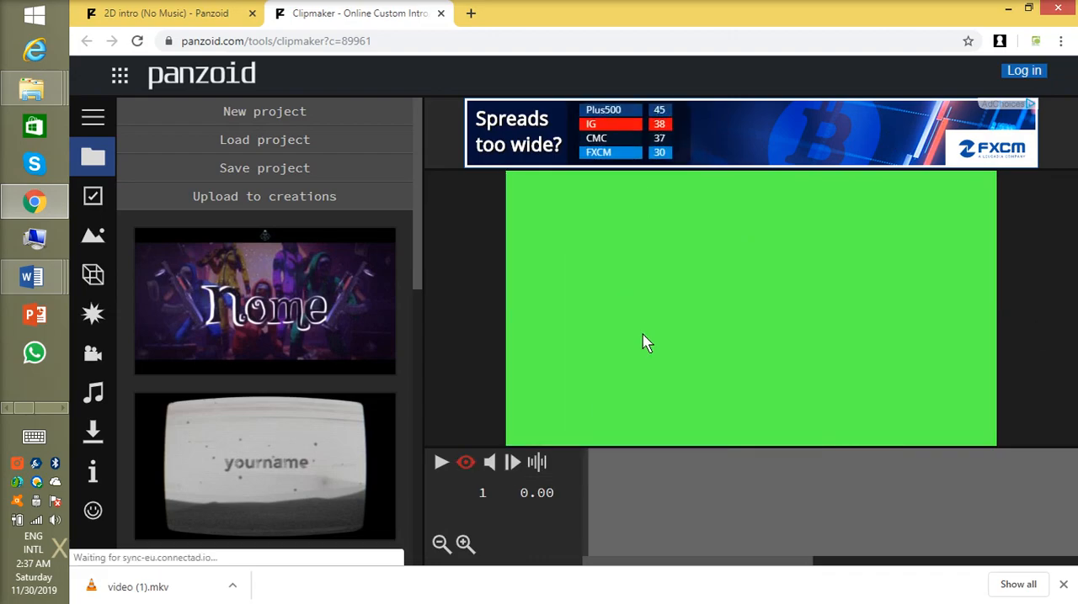
click(441, 463)
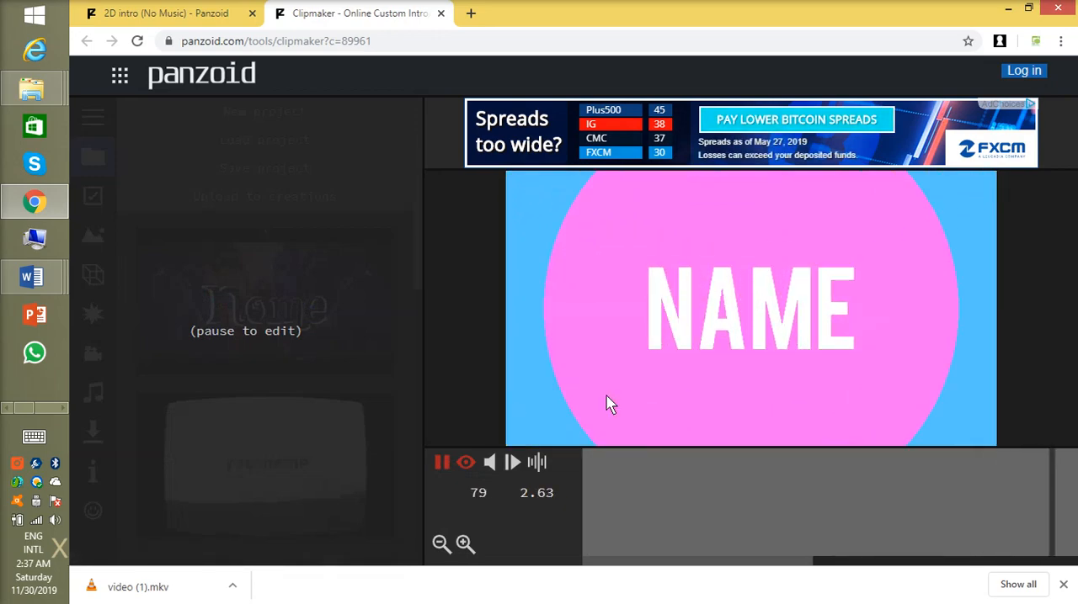
click(441, 463)
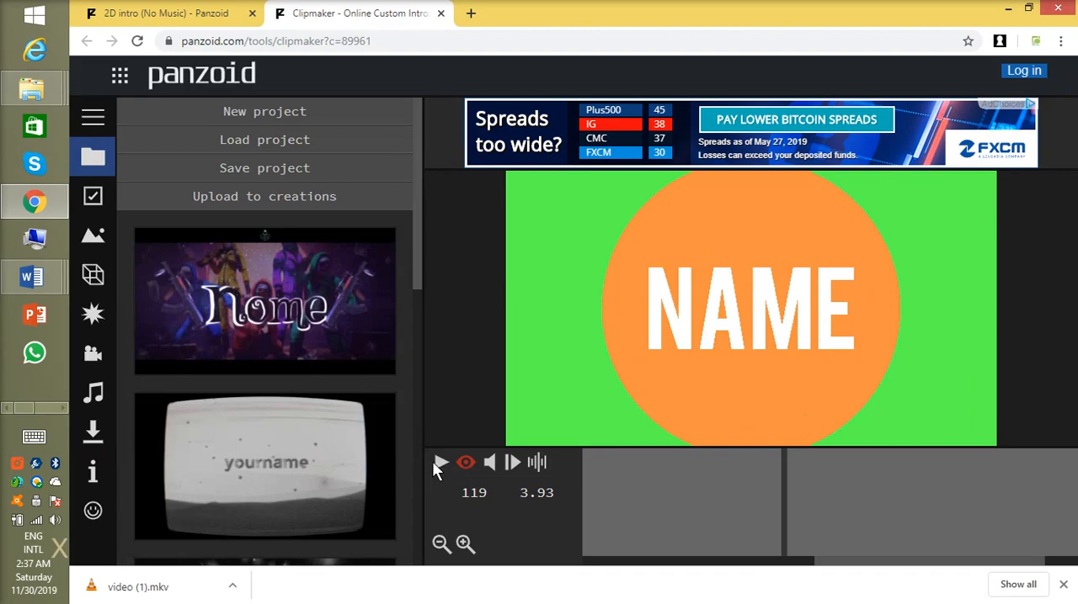
Step: Change the wording of the intro's 3D text object to "Quran o Sunnah"
click(93, 284)
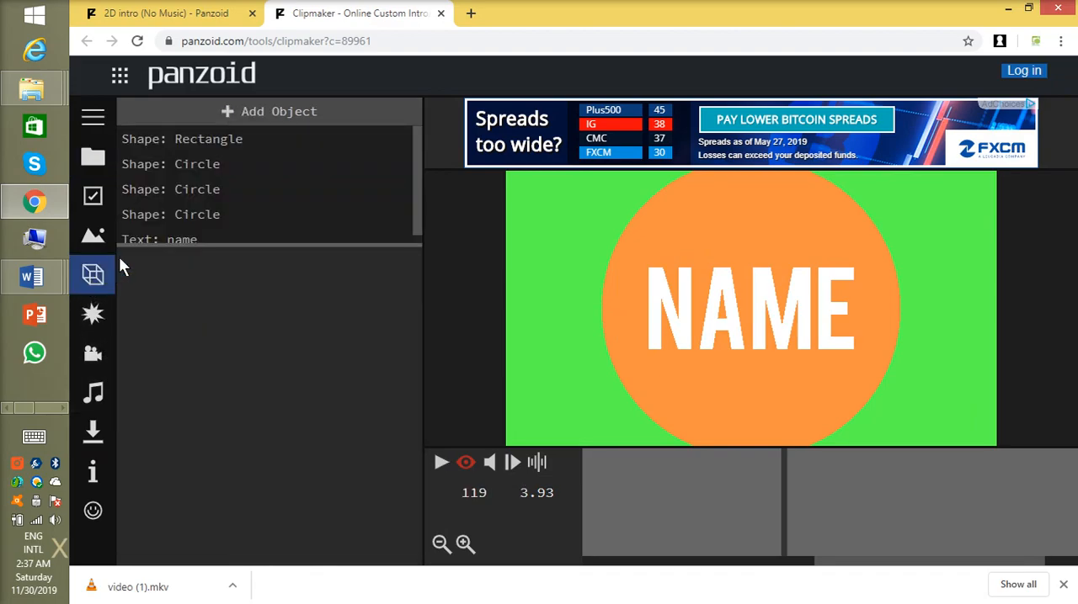
scroll(257, 210, down, 1)
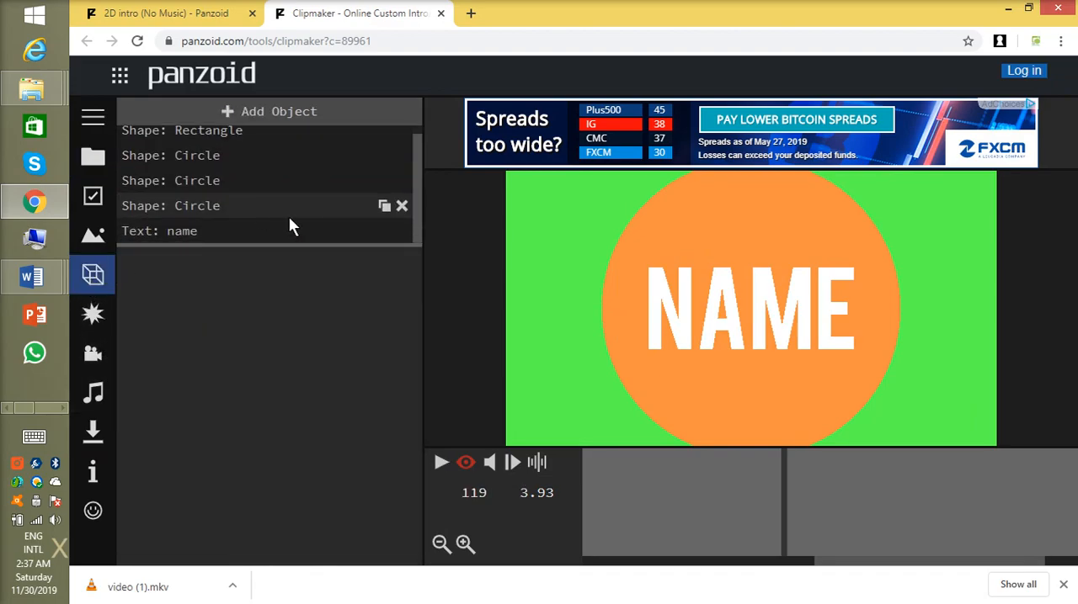
click(186, 230)
double_click(201, 301)
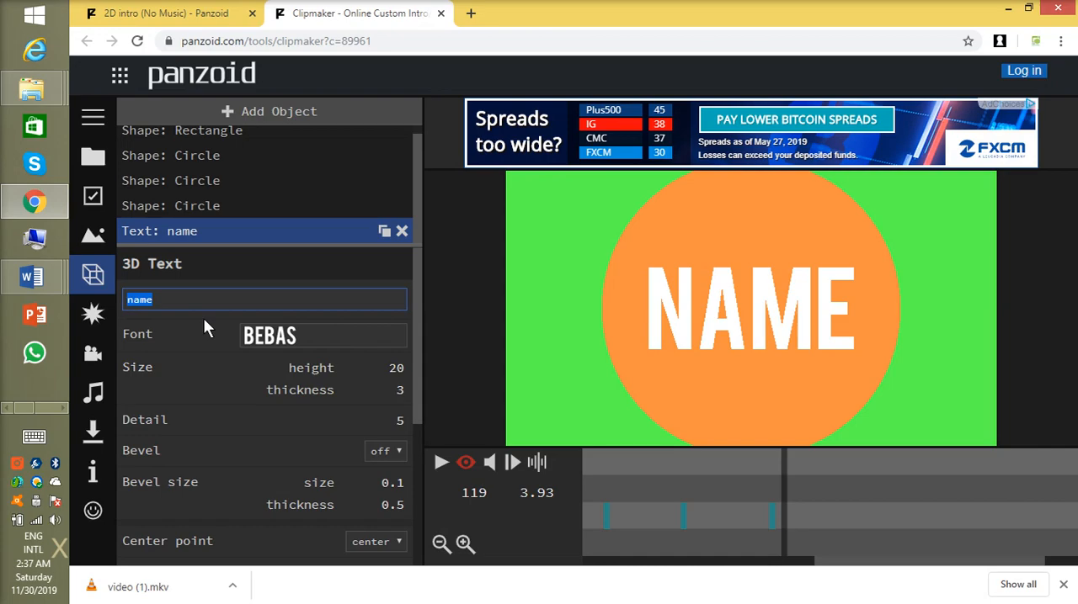
text(Quran )
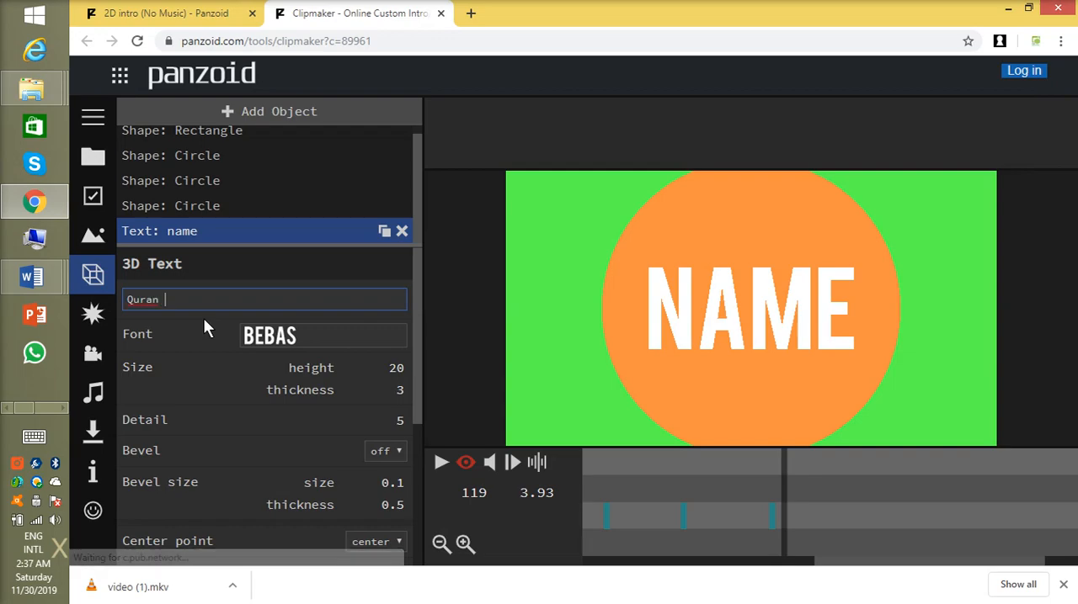
text(o )
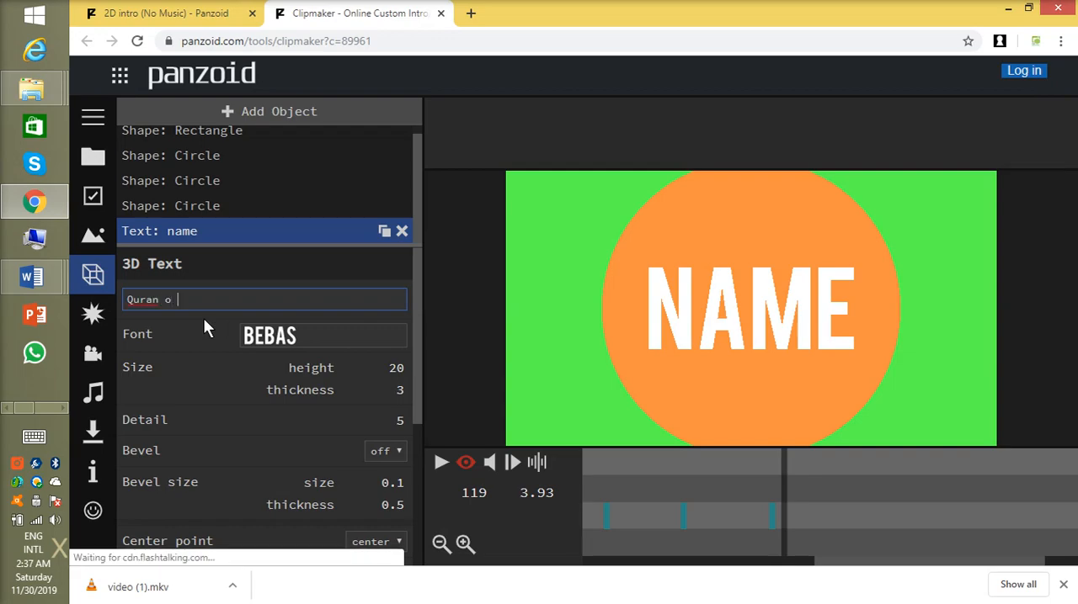
text(Sunnah)
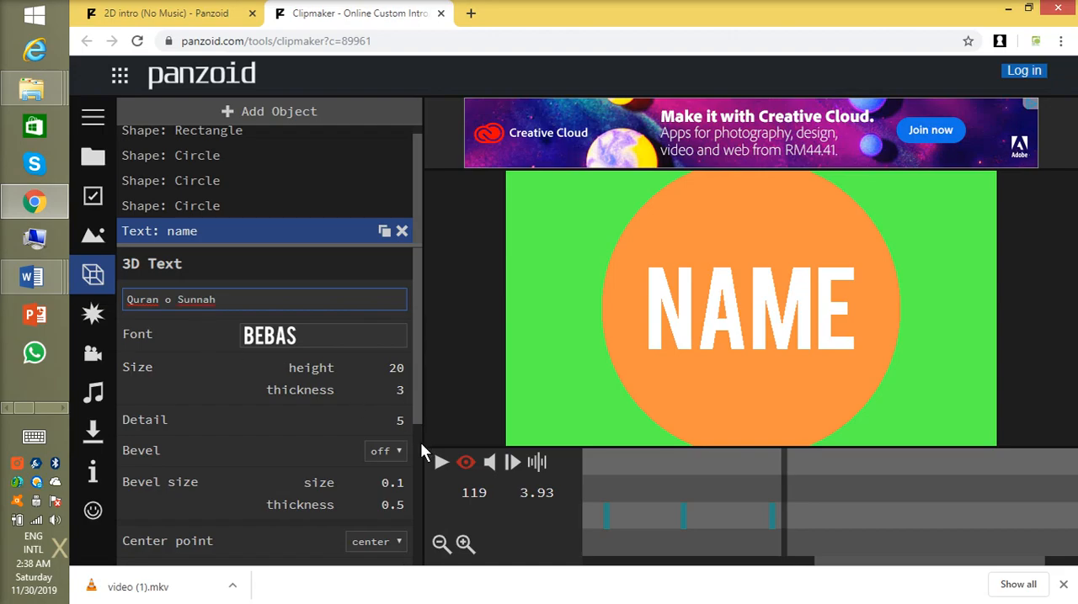
Step: Set the font of the "Quran o Sunnah" text to playfair display
scroll(320, 388, down, 2)
scroll(314, 377, up, 2)
click(312, 338)
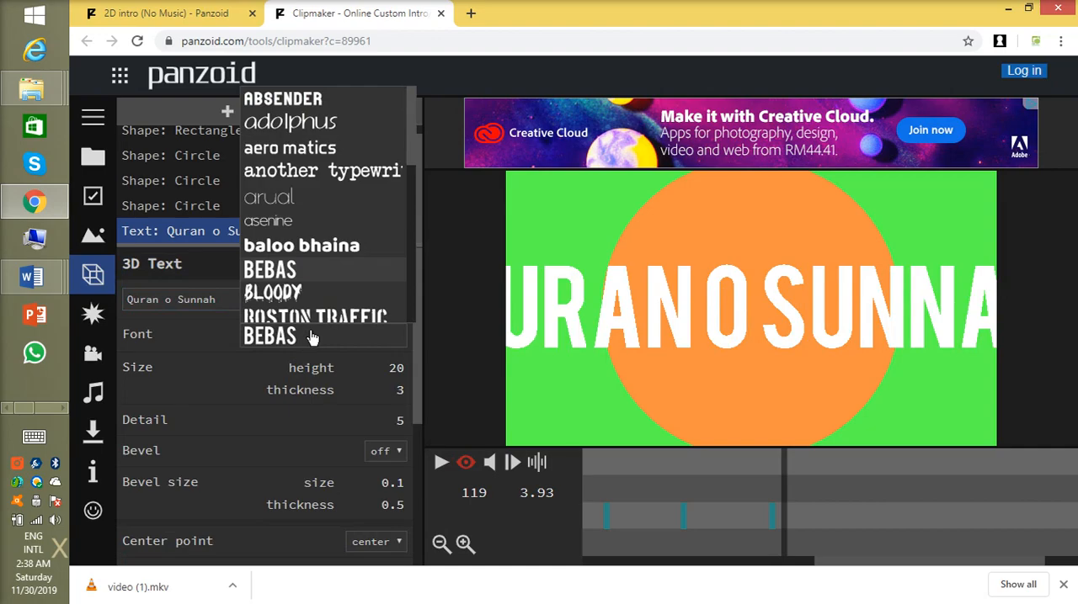
scroll(330, 262, down, 4)
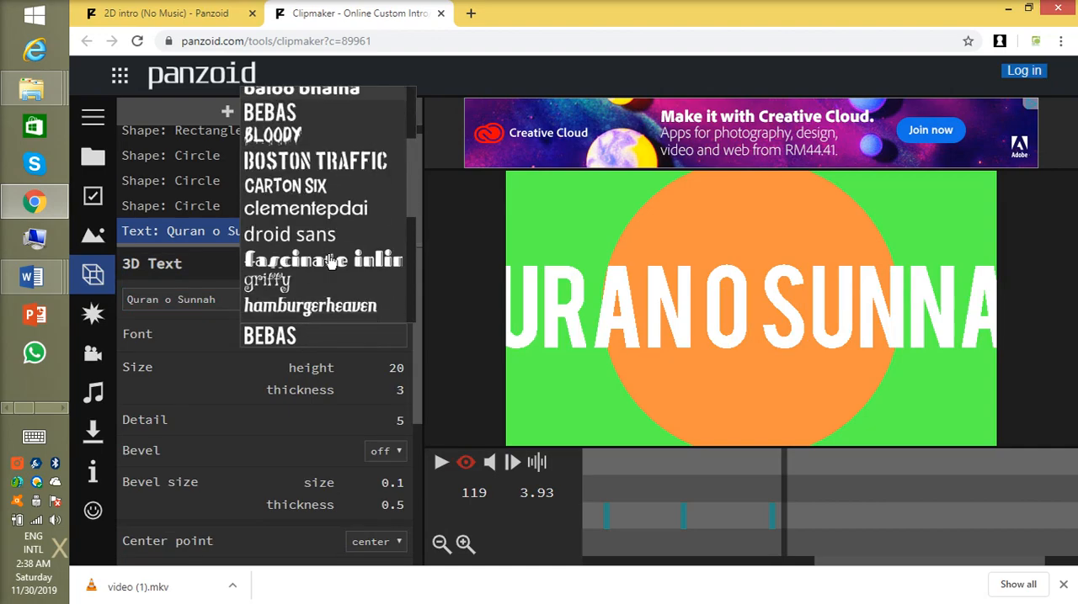
scroll(326, 268, up, 2)
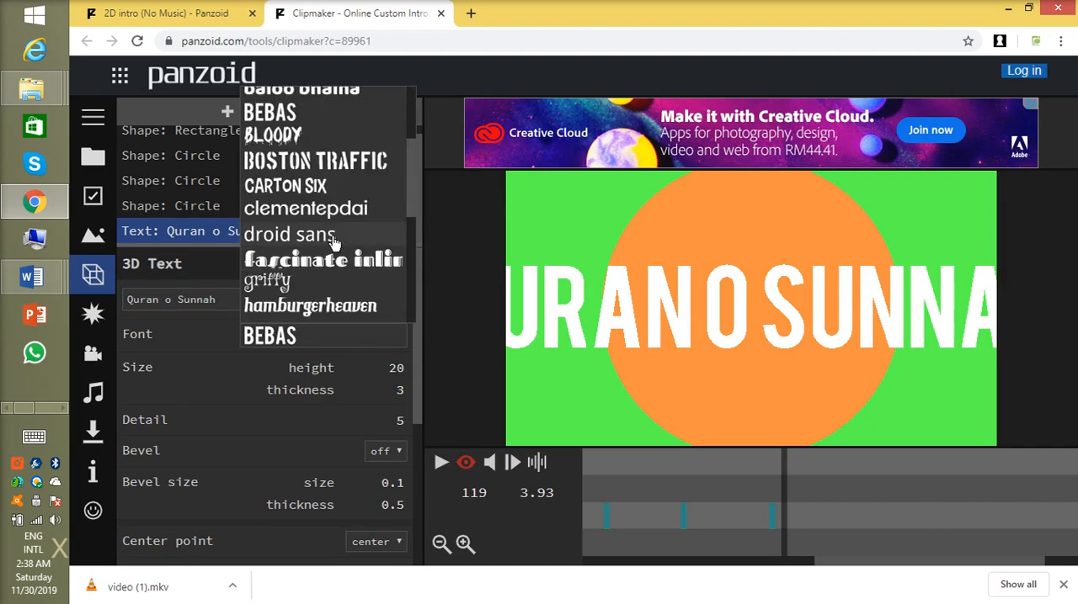
scroll(328, 244, down, 2)
scroll(321, 271, down, 2)
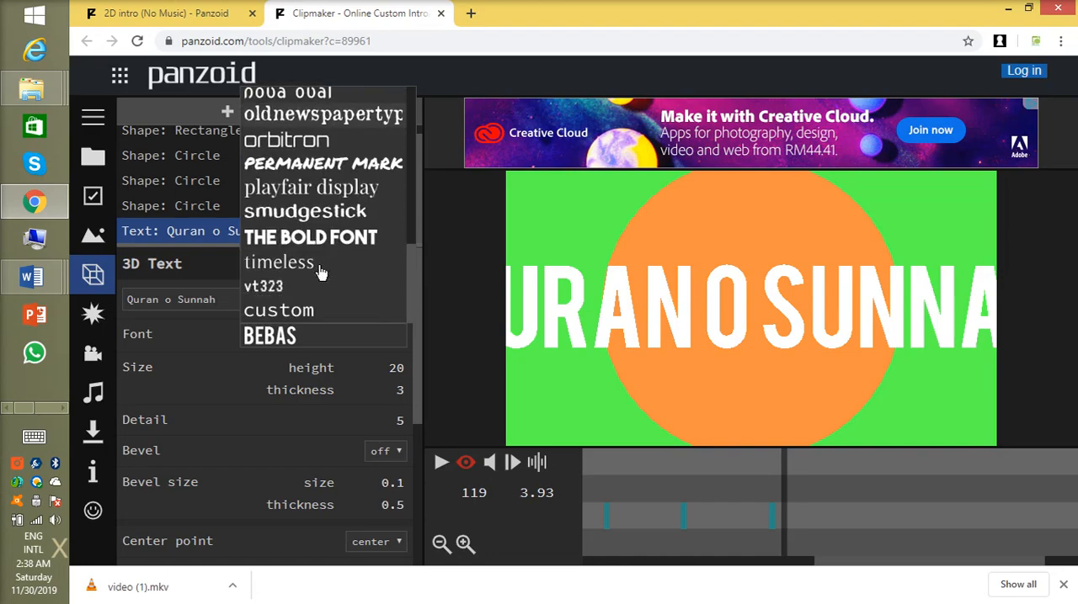
click(333, 190)
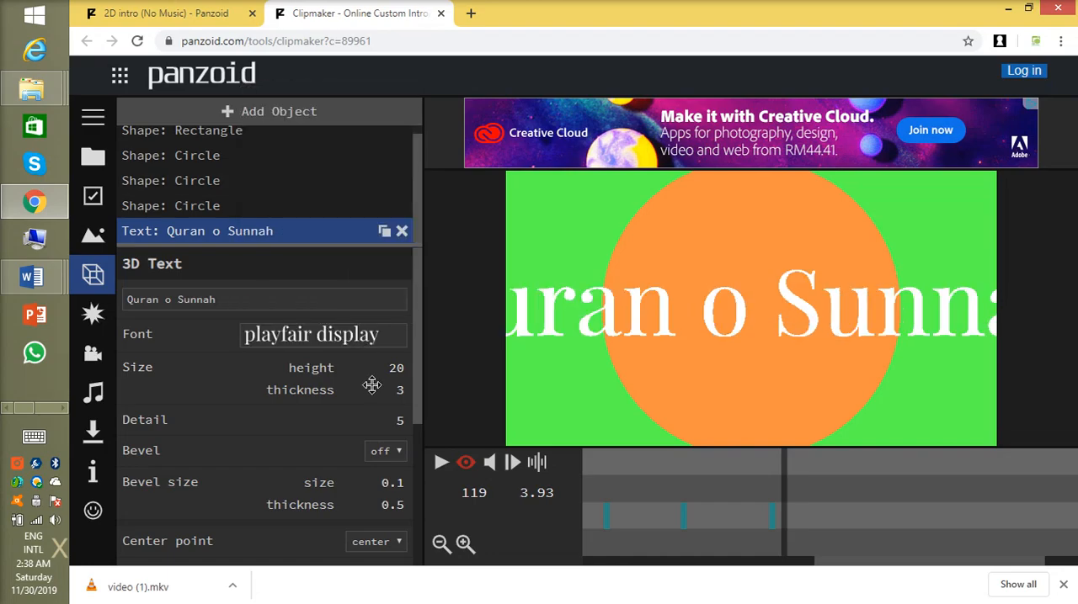
Step: Set the text's single color to red (#ff0000) and play a preview of the animation
scroll(370, 391, down, 3)
scroll(368, 441, down, 1)
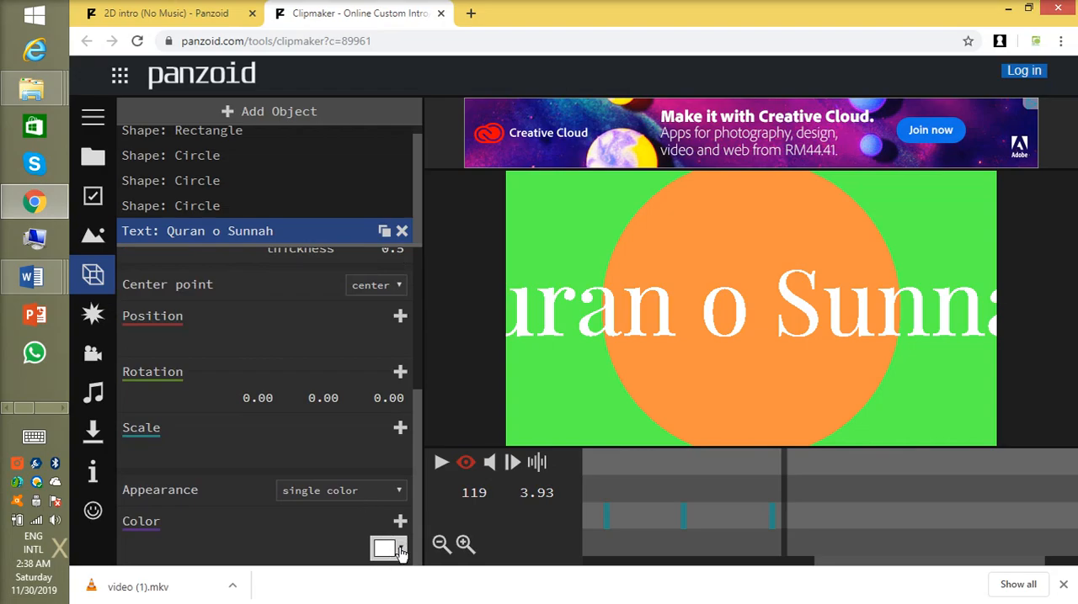
click(401, 550)
click(480, 377)
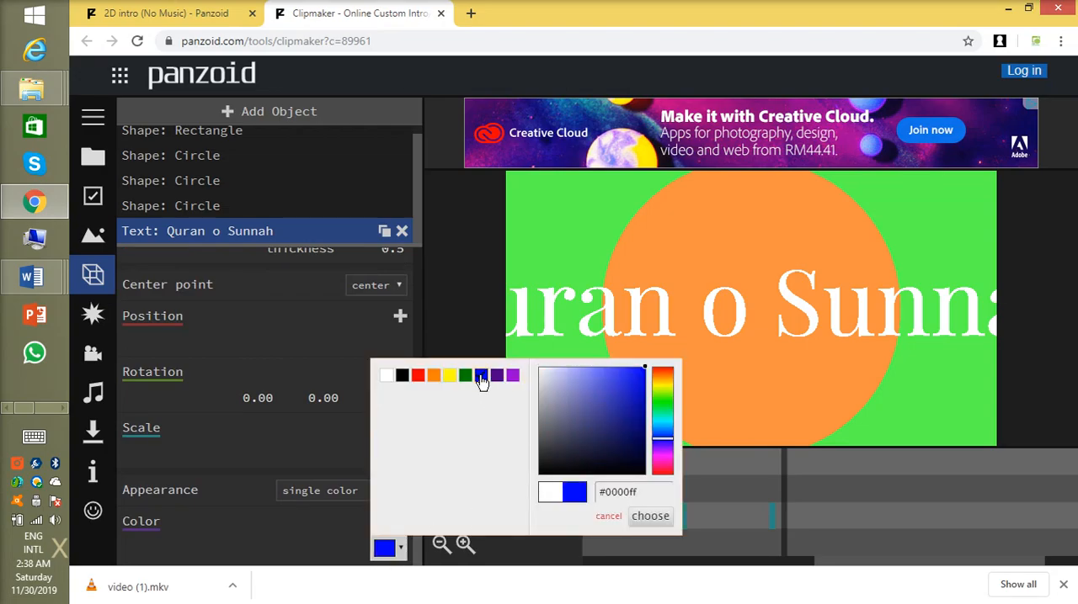
click(418, 376)
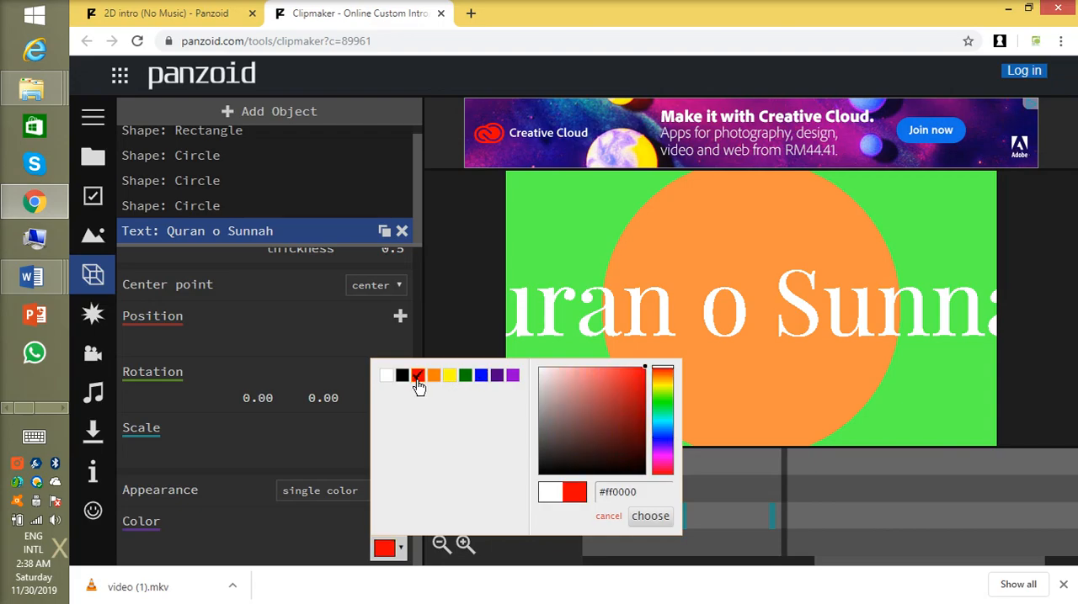
click(663, 517)
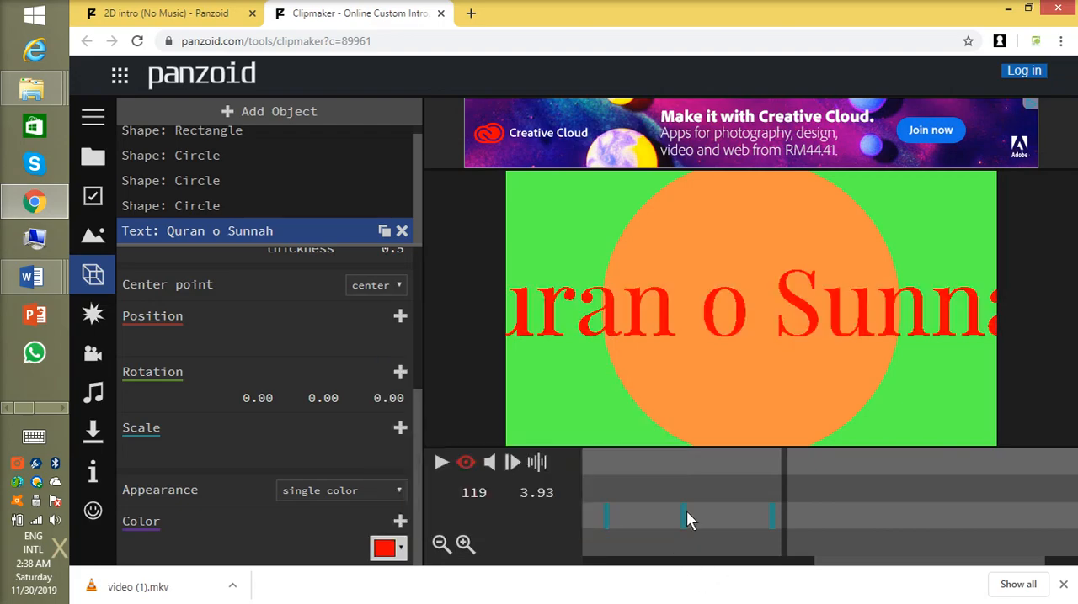
click(443, 462)
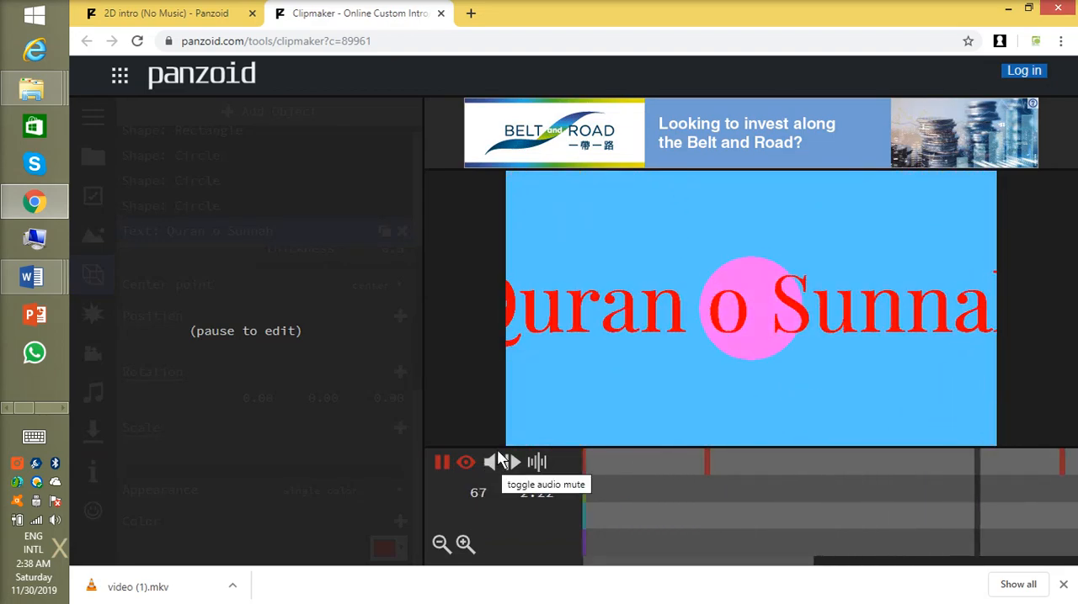
click(442, 463)
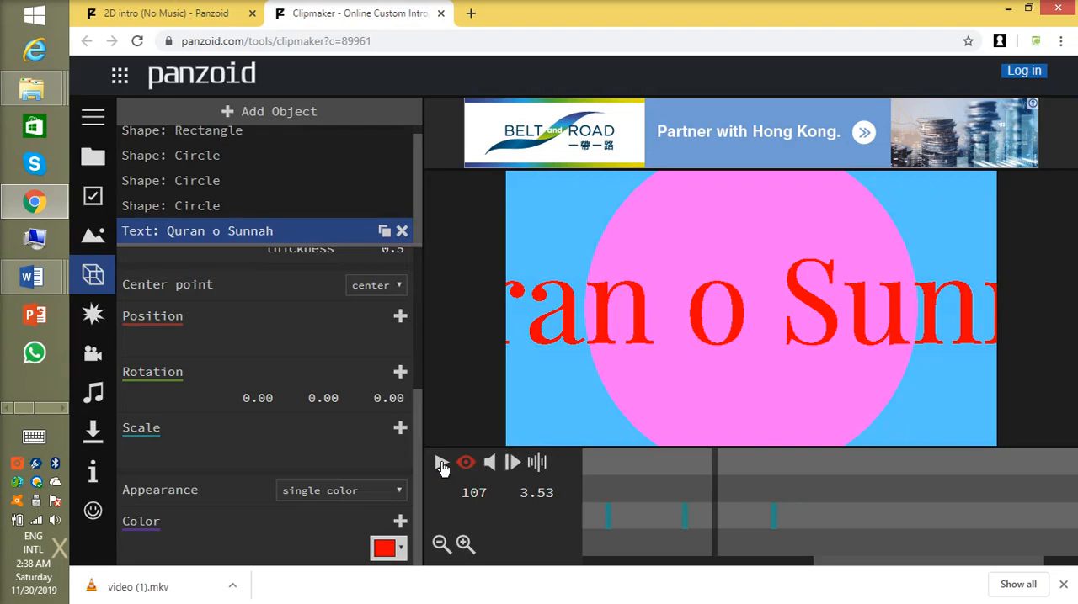
Step: Set the height of the "Quran o Sunnah" text to 15
scroll(396, 354, up, 3)
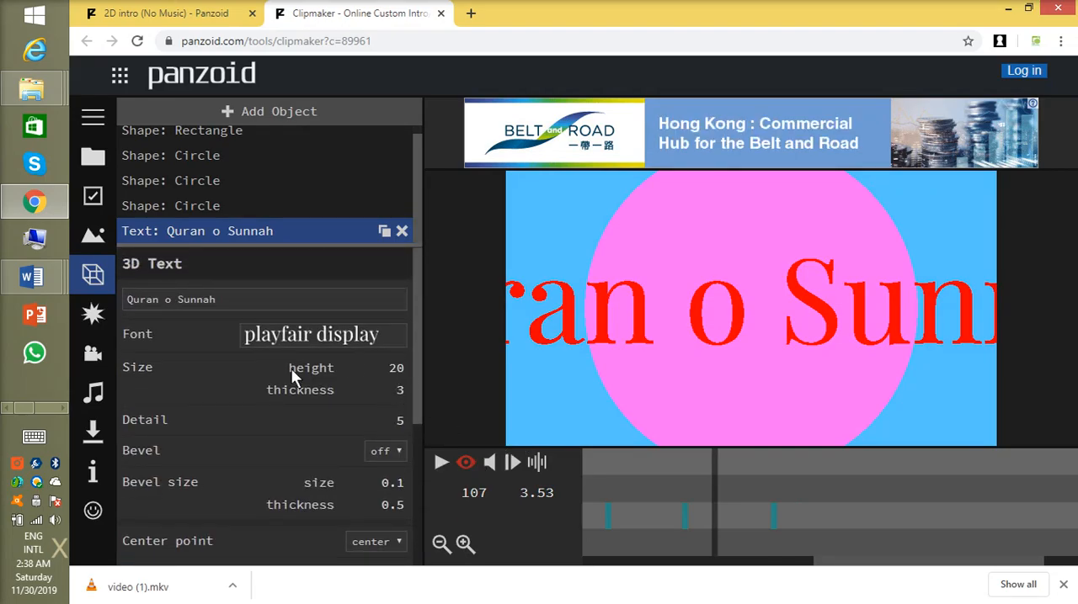
click(393, 371)
text(15)
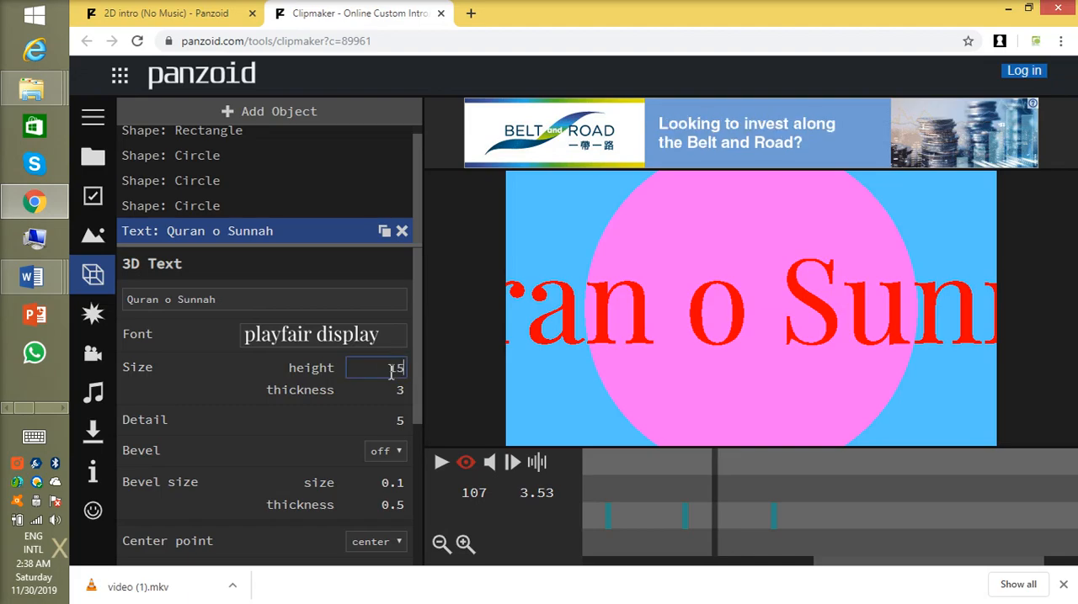
Step: Set the height of the "Quran o Sunnah" text to 12, playing the animation before and after to compare the size
click(441, 462)
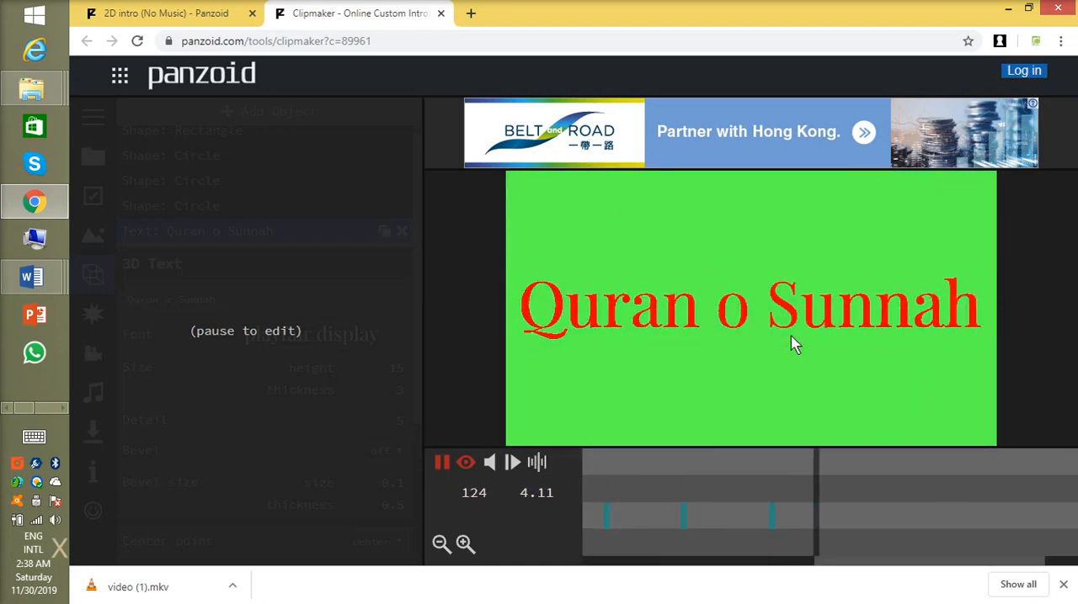
click(441, 462)
click(394, 369)
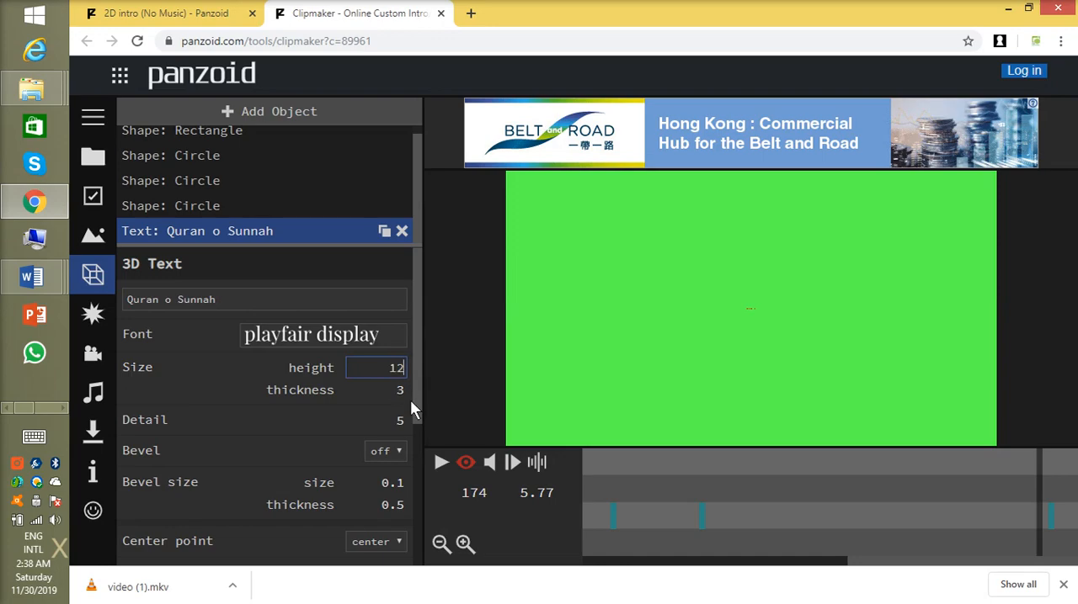
click(442, 462)
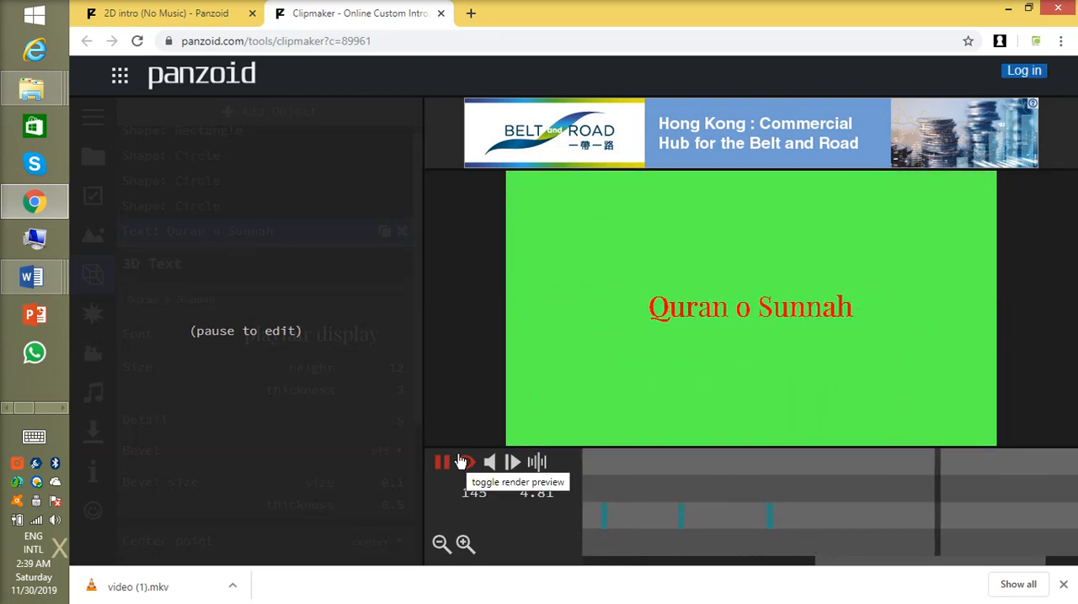
click(441, 462)
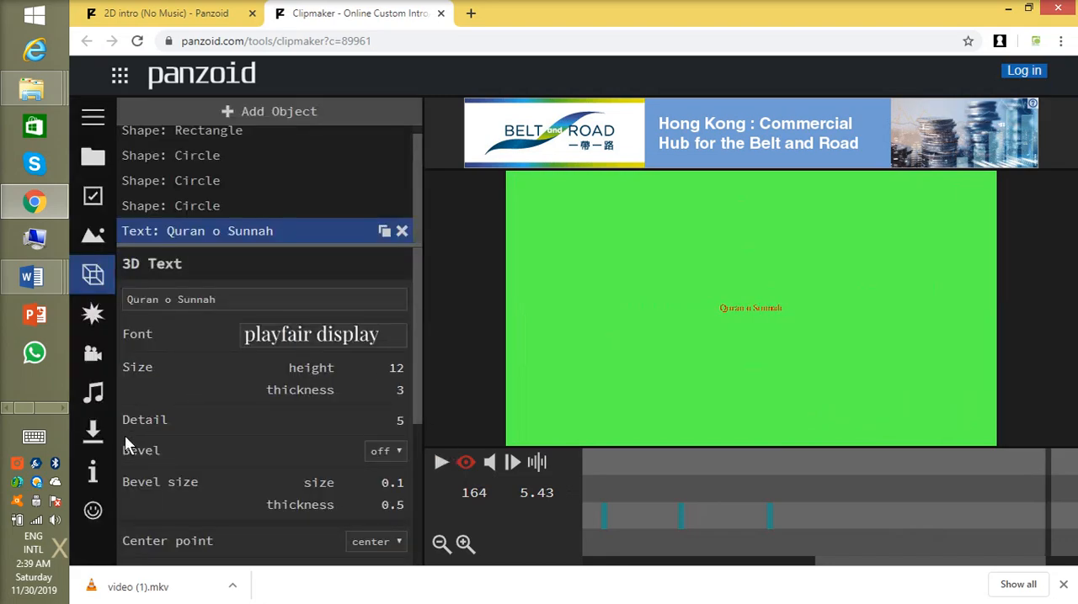
Step: Render the intro in balanced mode and .mkv (vp8/opus) format, and download the finished video
click(92, 432)
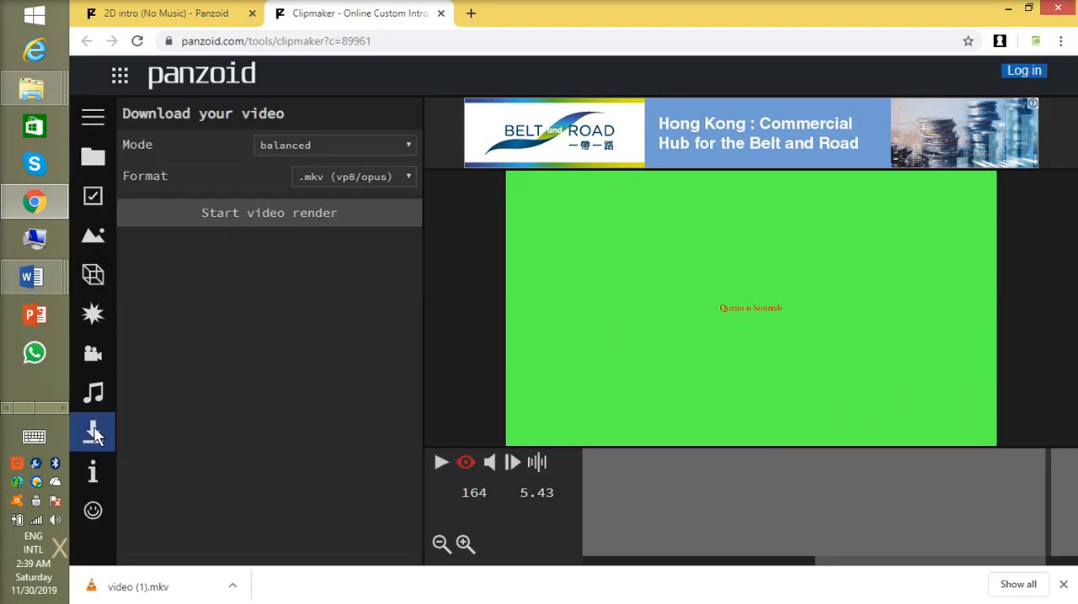
click(250, 205)
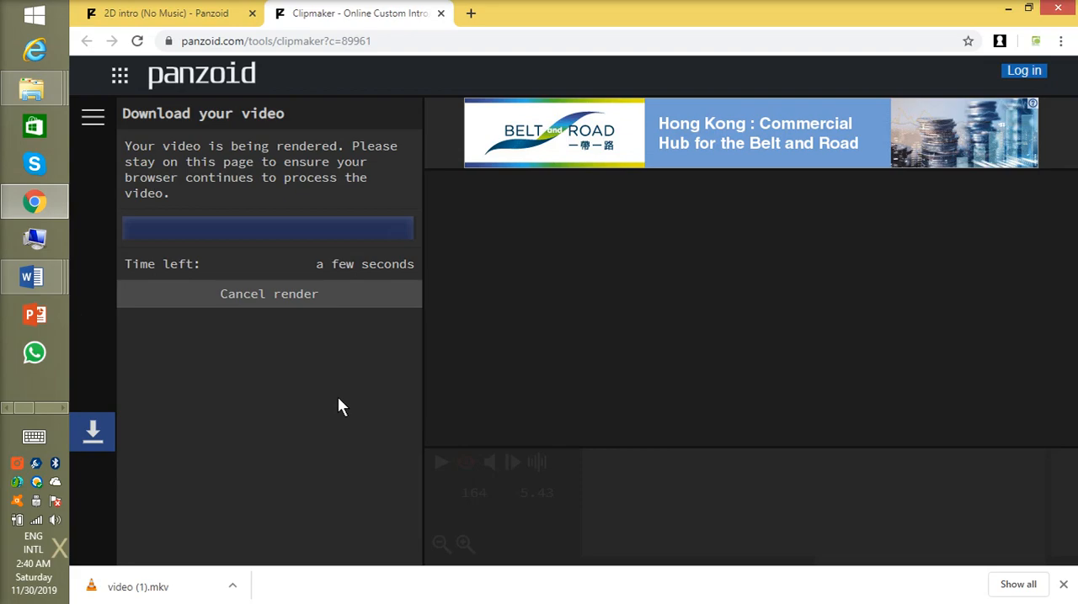
click(290, 189)
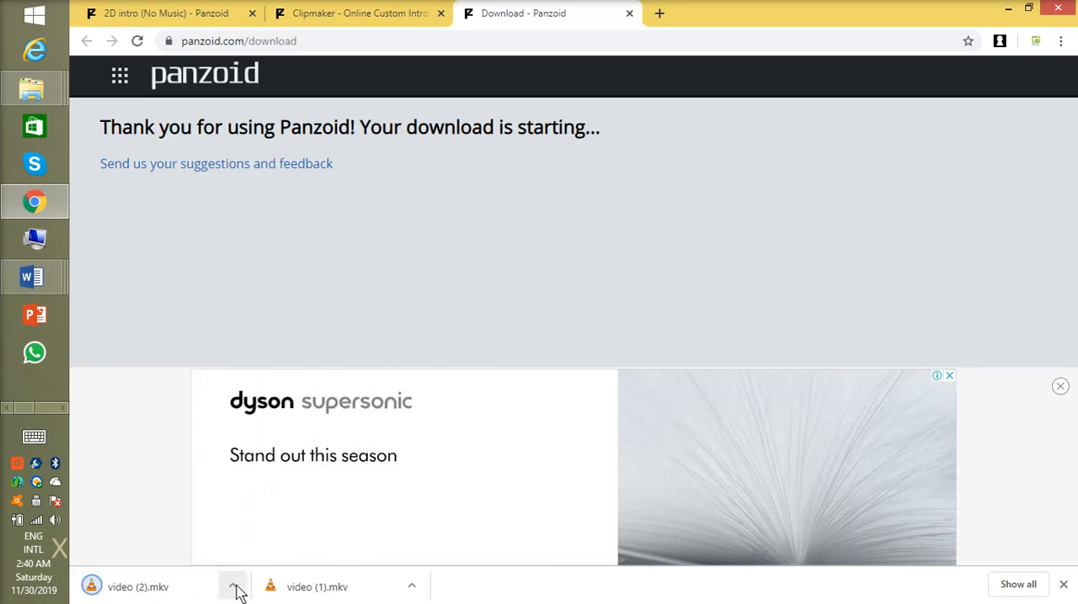
Step: Show the downloaded video (2).mkv in its Downloads folder and open it for playback
click(233, 588)
click(269, 532)
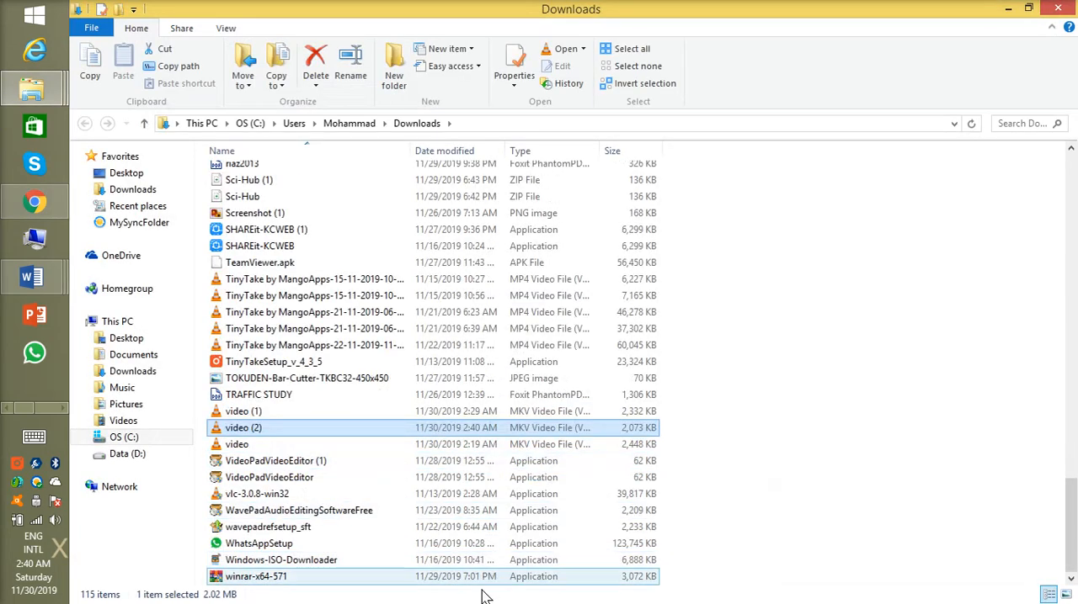
double_click(357, 428)
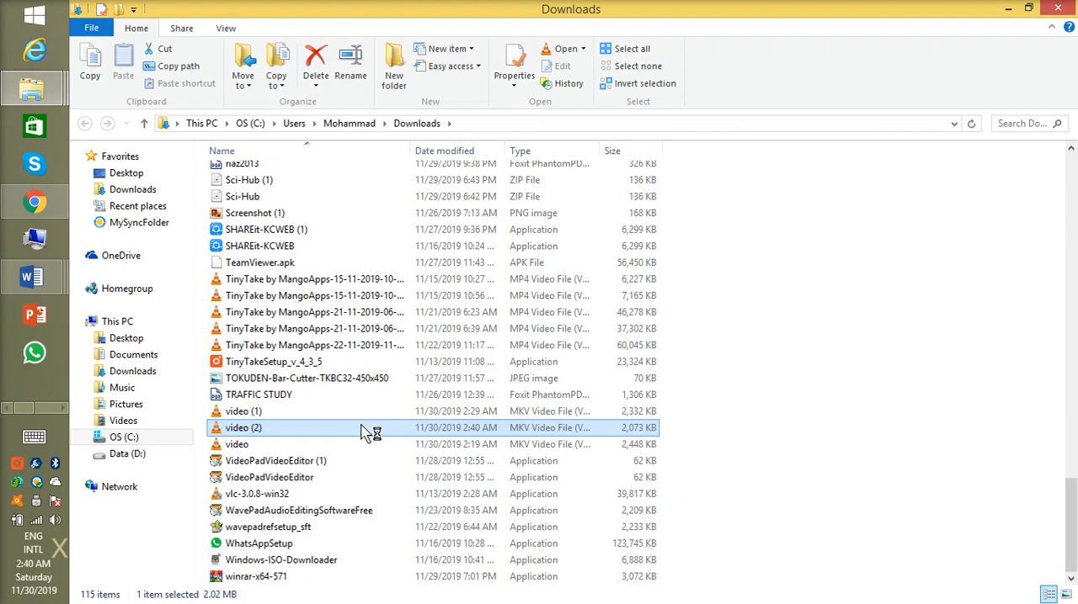